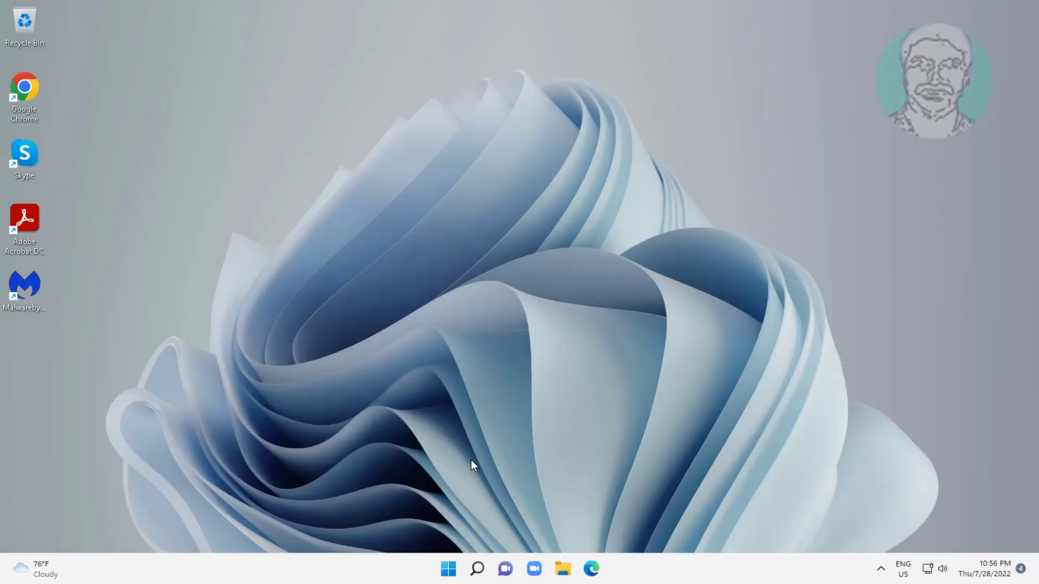
Open Device Manager, expand Sound, video and game controllers, and bring up the High Definition Audio Device's context menu.
{"action": "right_click", "coordinate": [448, 568]}
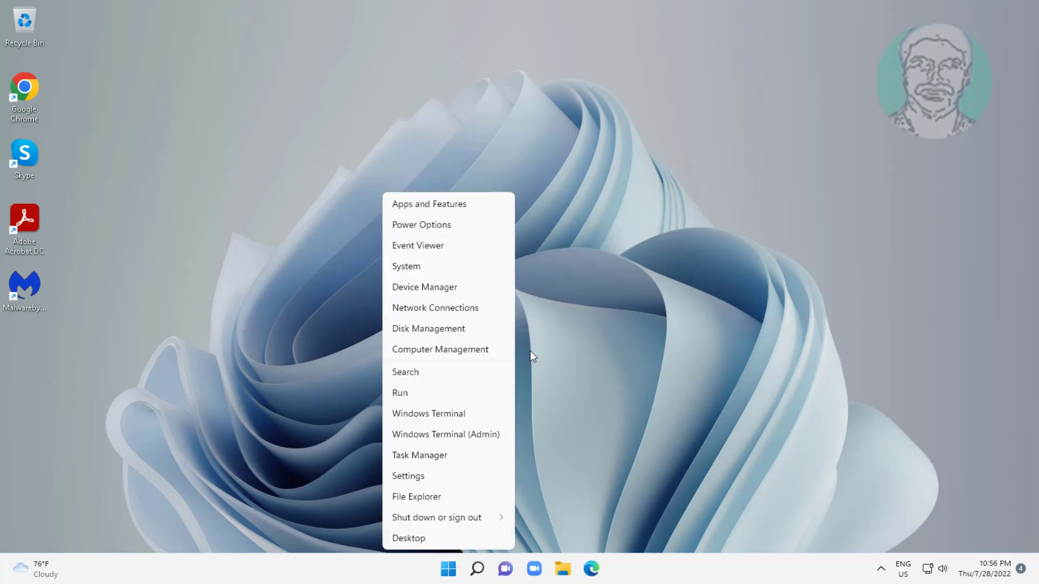
{"action": "left_click", "coordinate": [441, 287]}
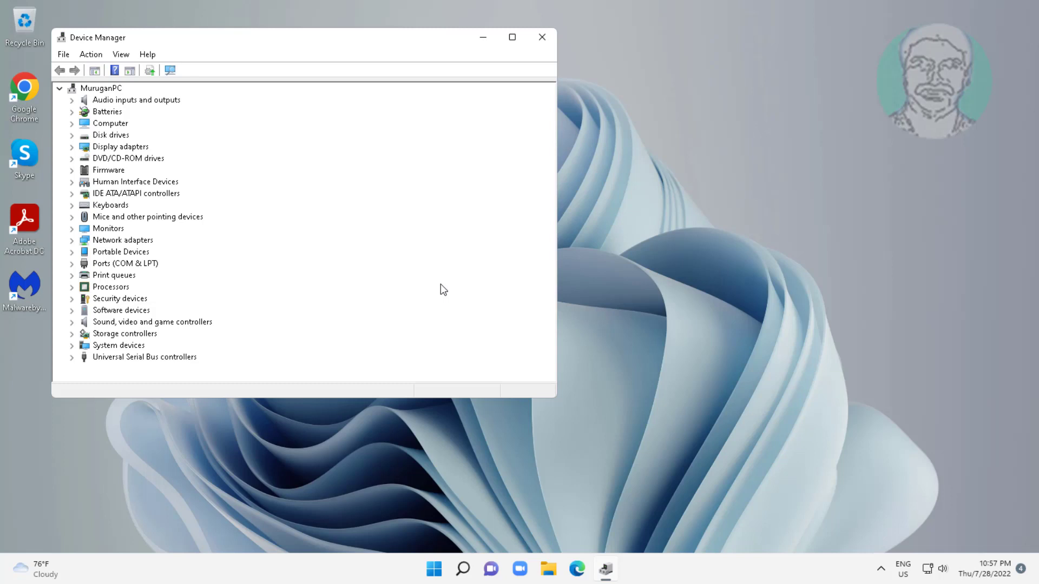
{"action": "left_click", "coordinate": [138, 319]}
{"action": "left_click", "coordinate": [72, 323]}
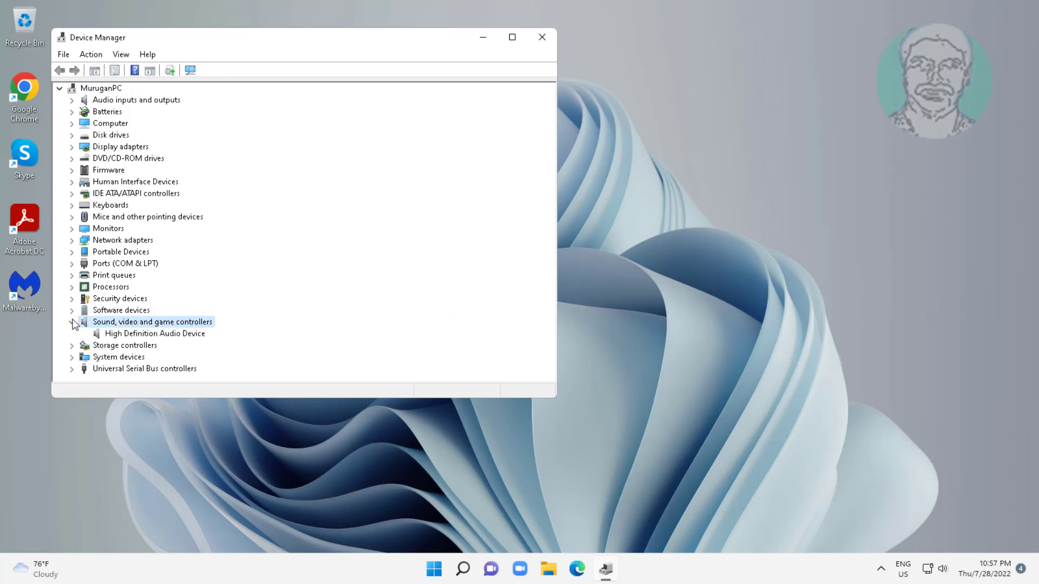
{"action": "left_click", "coordinate": [177, 337]}
{"action": "right_click", "coordinate": [187, 334]}
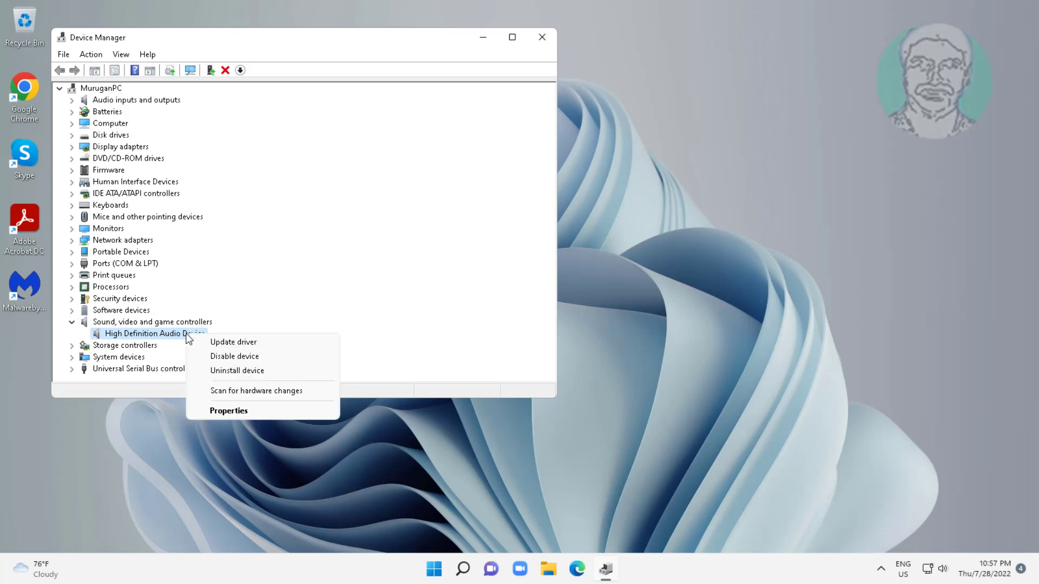
Reinstall the High Definition Audio Device driver from the compatible list, then close Device Manager.
{"action": "left_click", "coordinate": [259, 340]}
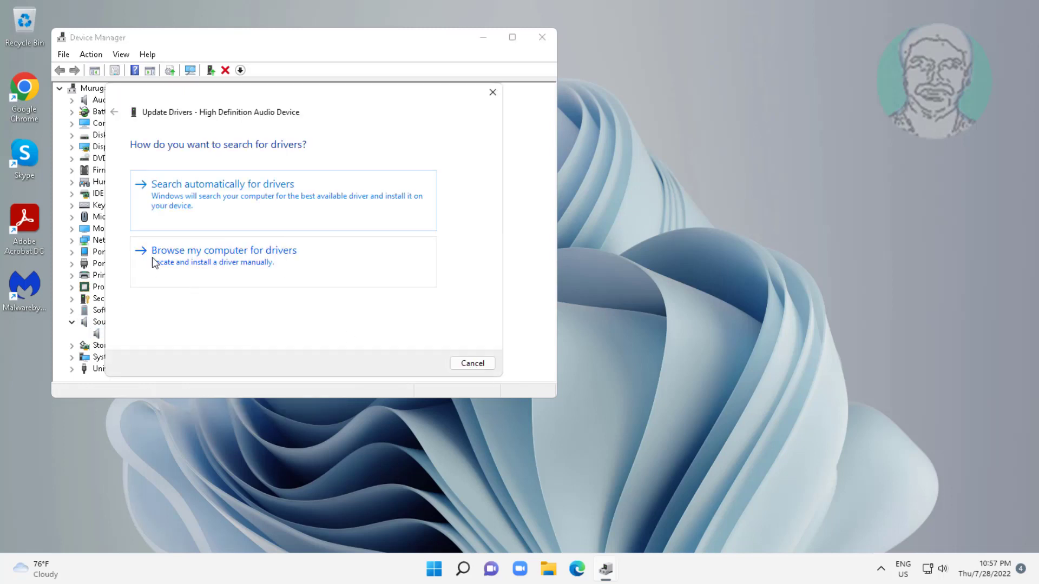
{"action": "left_click", "coordinate": [245, 259]}
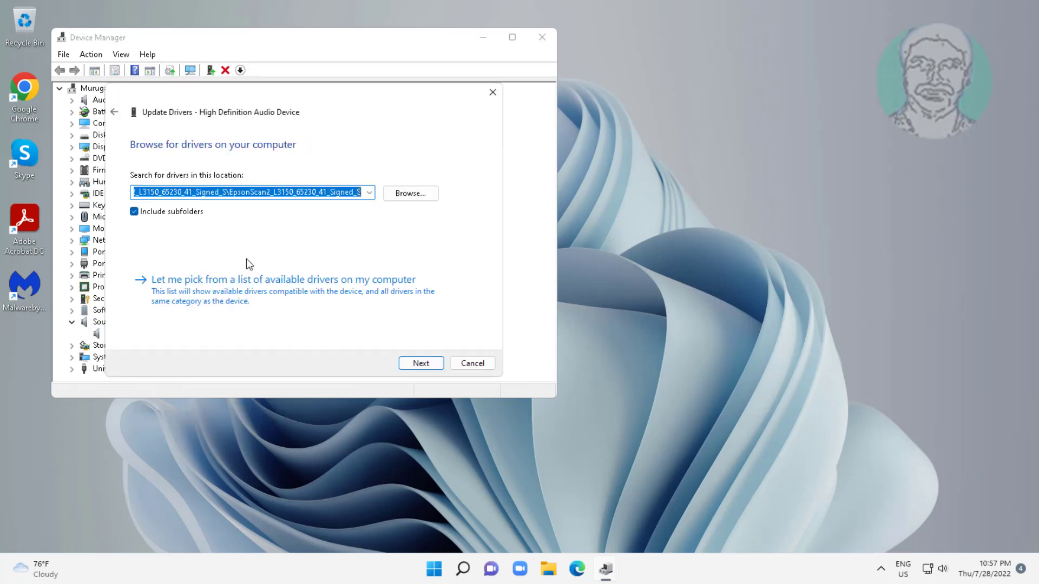
{"action": "left_click", "coordinate": [272, 301]}
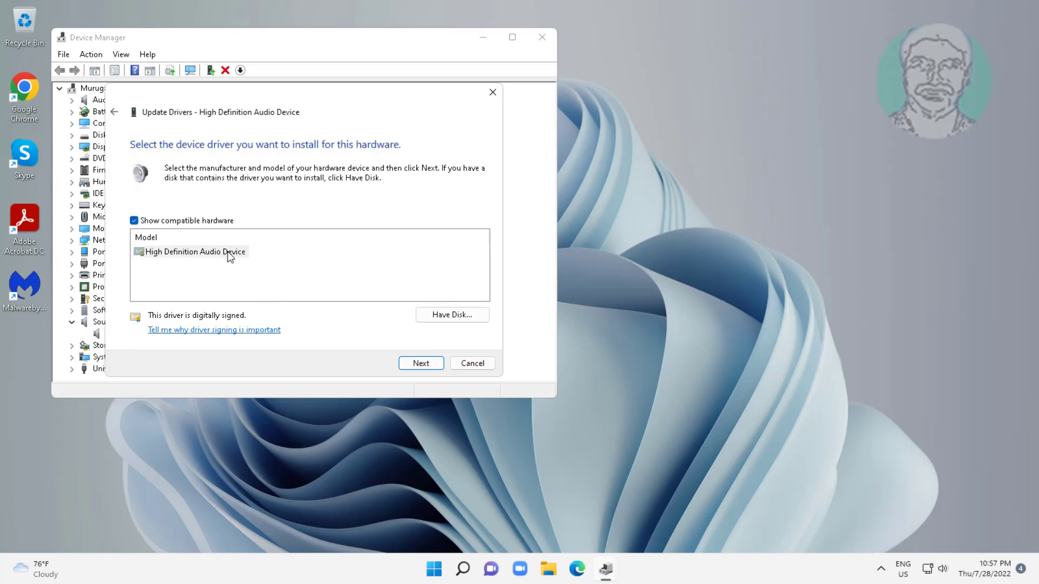
{"action": "left_click", "coordinate": [222, 256]}
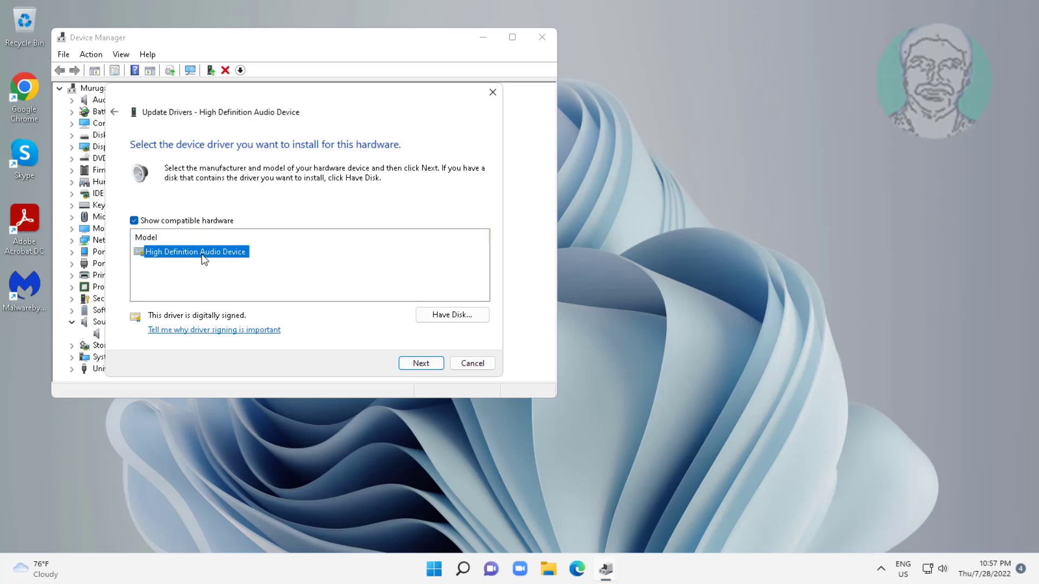
{"action": "left_click", "coordinate": [408, 363]}
{"action": "left_click", "coordinate": [569, 344]}
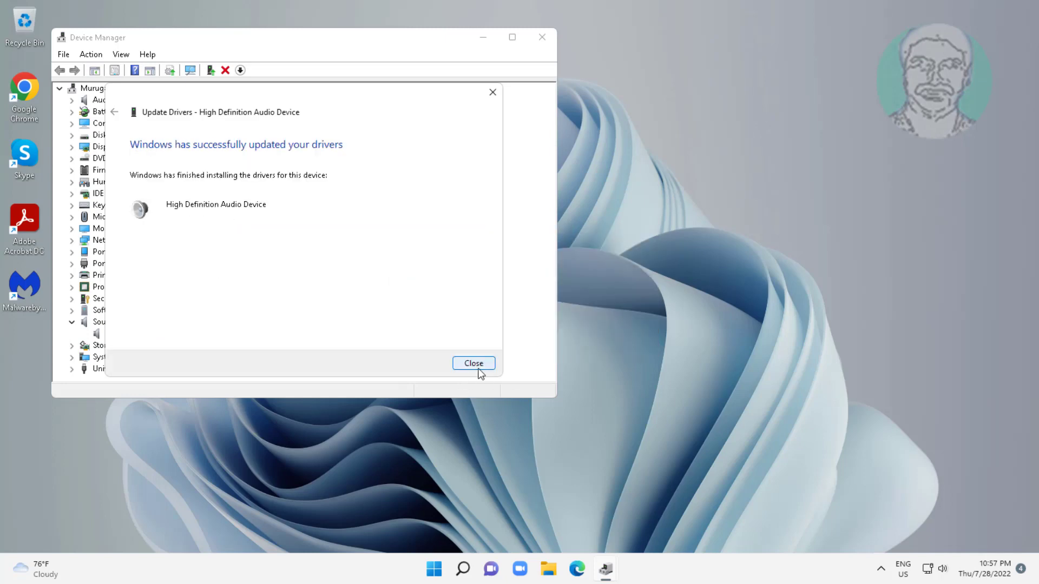
{"action": "left_click", "coordinate": [474, 363]}
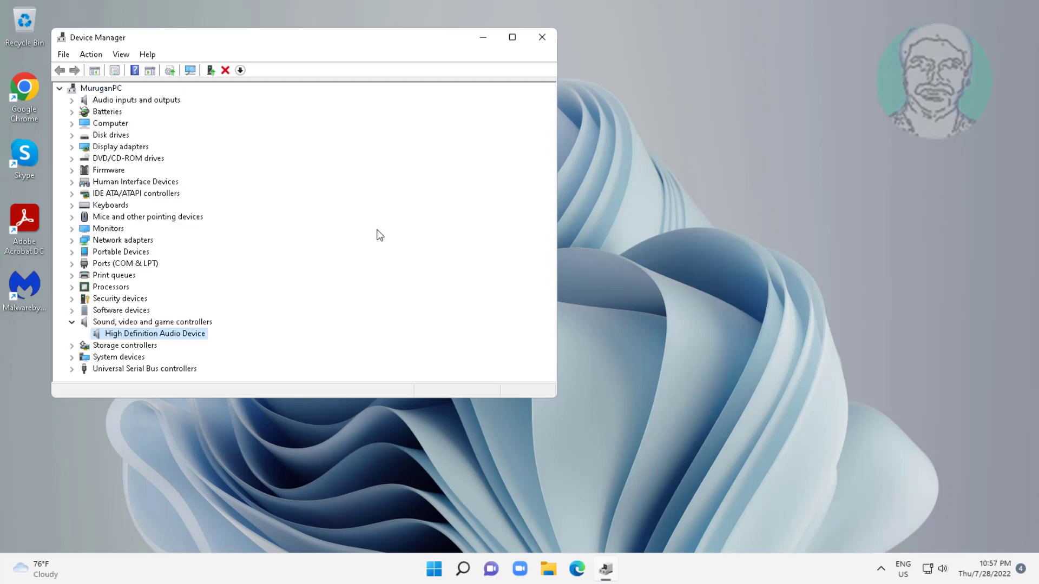
{"action": "left_click", "coordinate": [550, 36]}
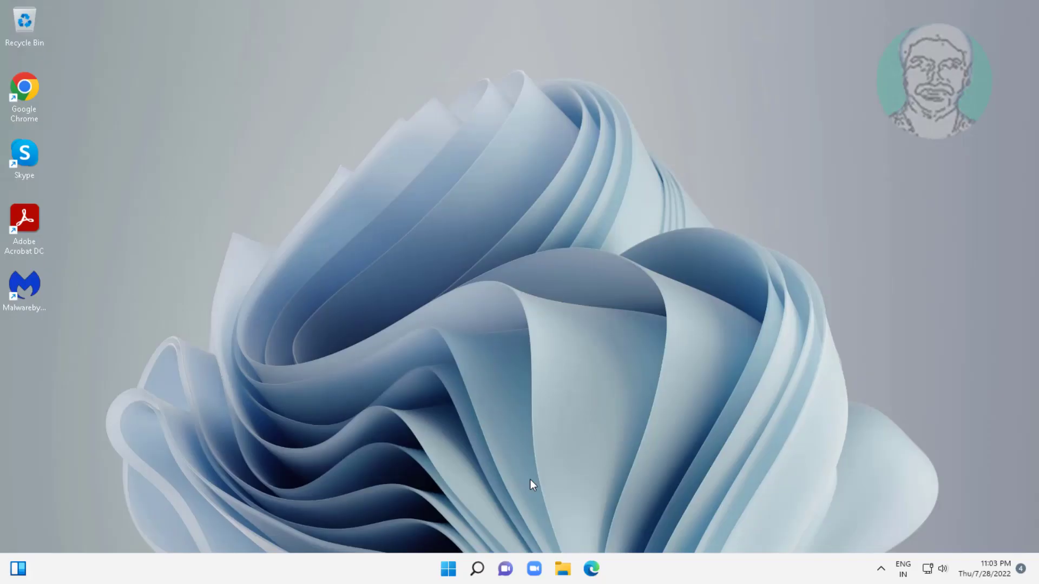
Search for 'control panel' and open the Control Panel best match.
{"action": "left_click", "coordinate": [475, 565]}
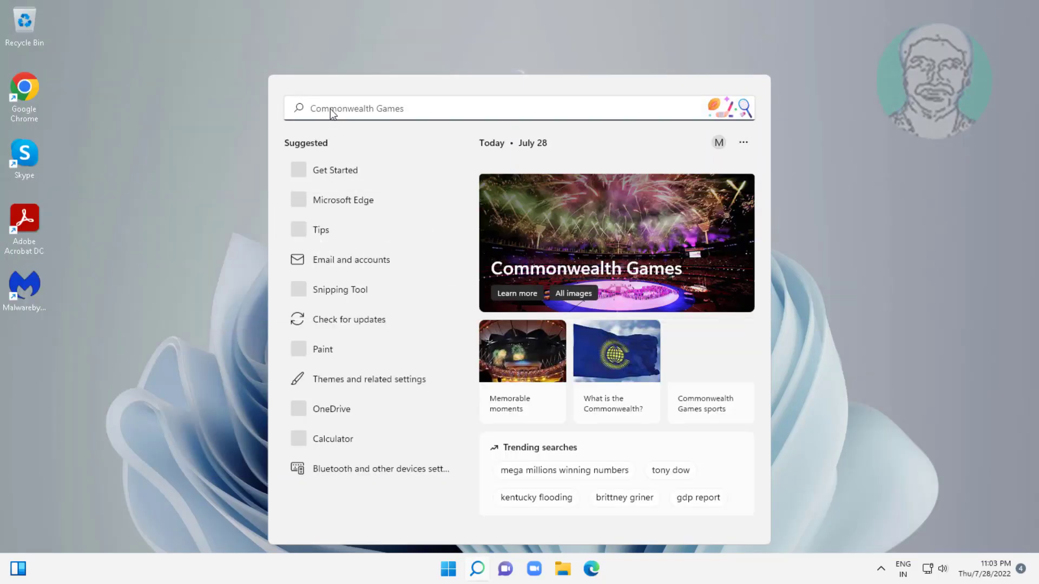
{"action": "type", "text": "control panel"}
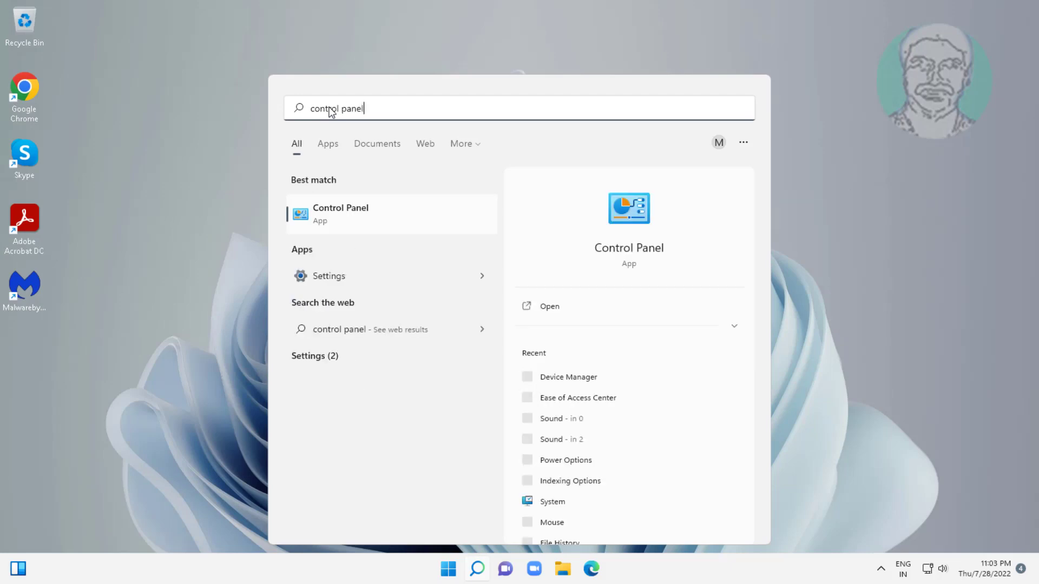
{"action": "left_click", "coordinate": [339, 212]}
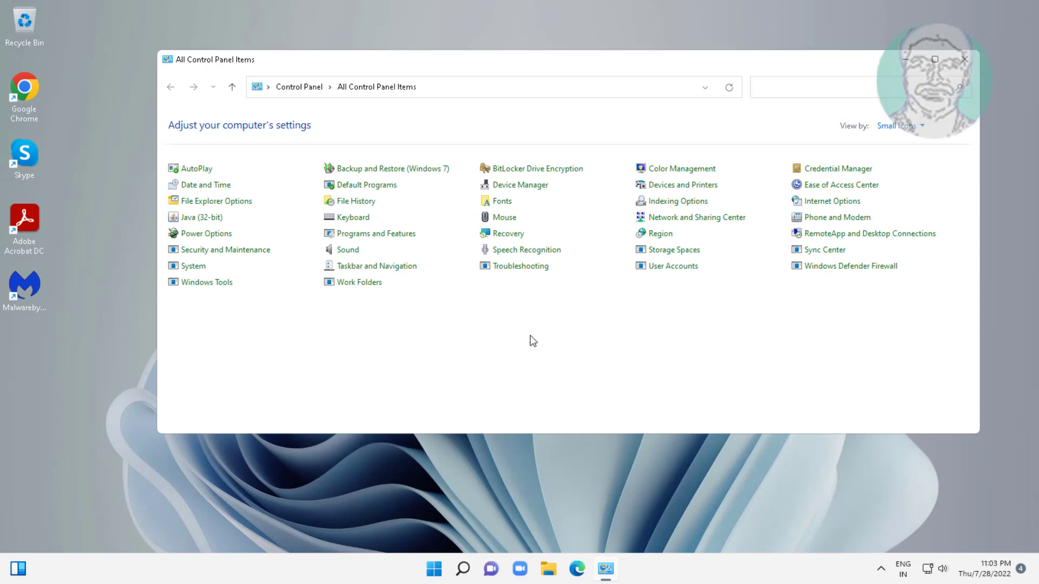
Open Sound, close the Control Panel window, and open Properties for the Speakers playback device.
{"action": "left_click", "coordinate": [344, 251]}
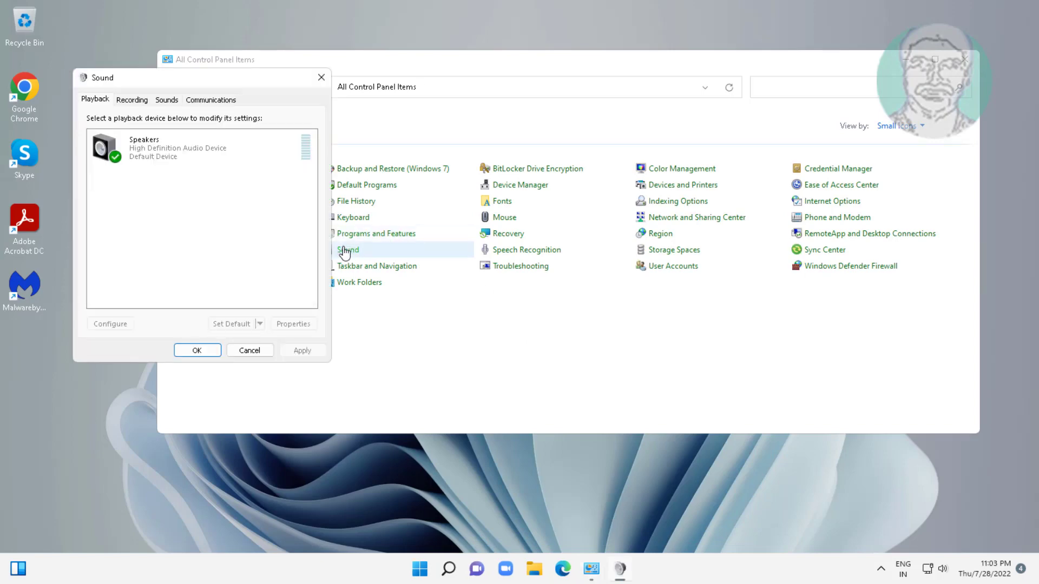
{"action": "left_click", "coordinate": [965, 59]}
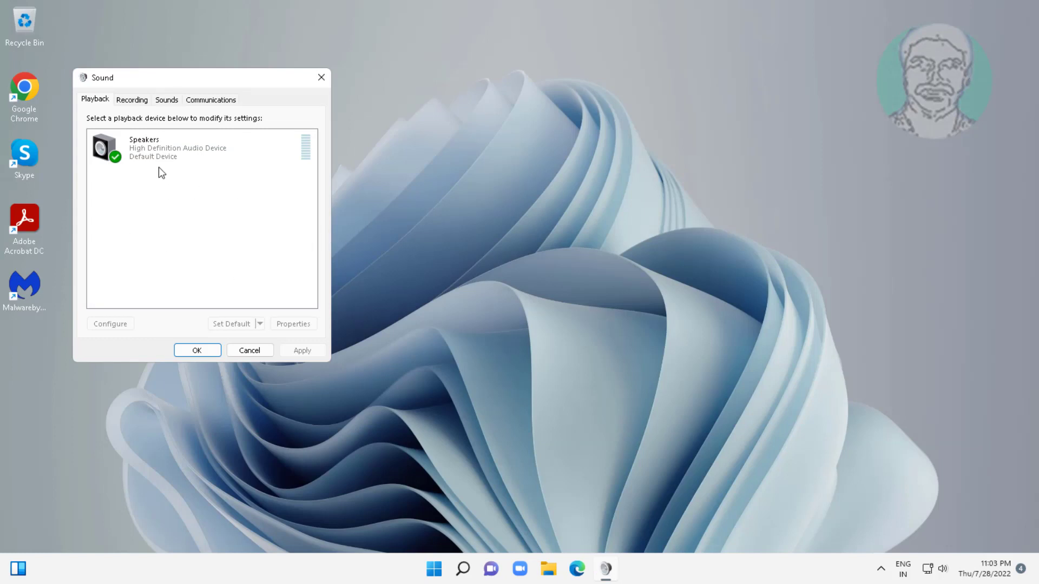
{"action": "left_click", "coordinate": [179, 154]}
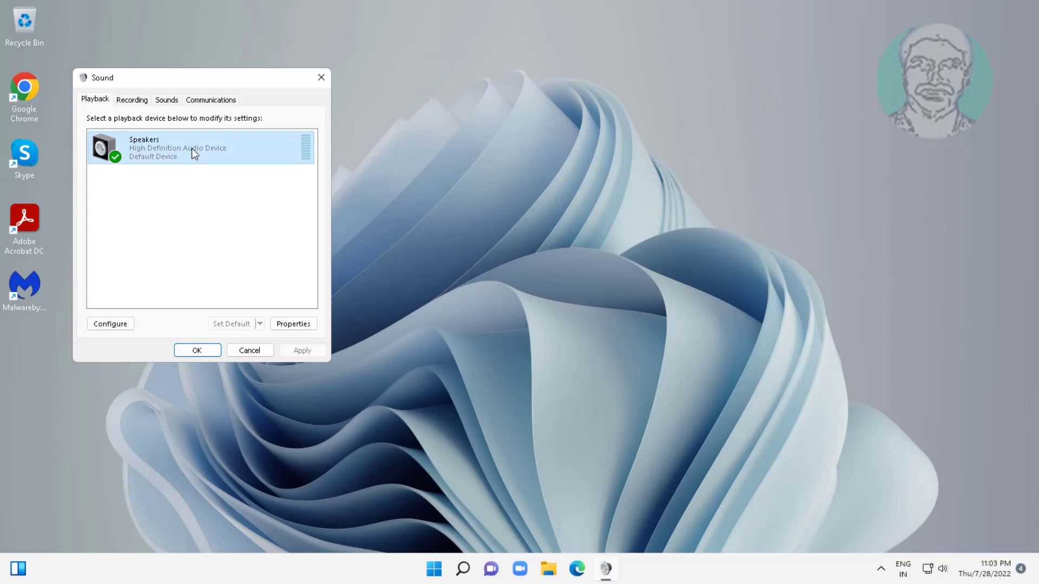
{"action": "left_click", "coordinate": [287, 323]}
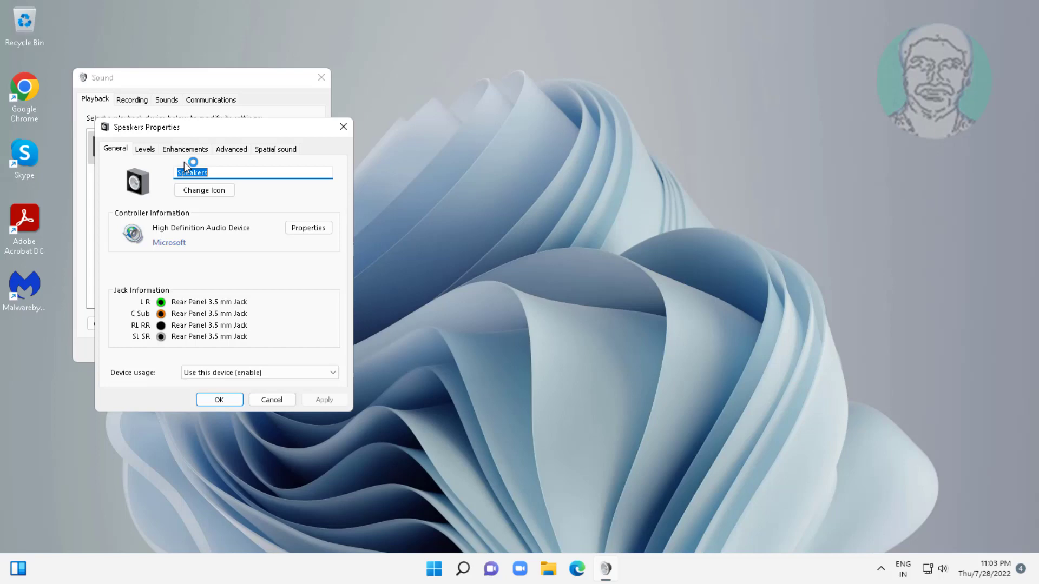
Check 'Disable all enhancements' on the Speakers Enhancements tab and apply it.
{"action": "left_click", "coordinate": [179, 150]}
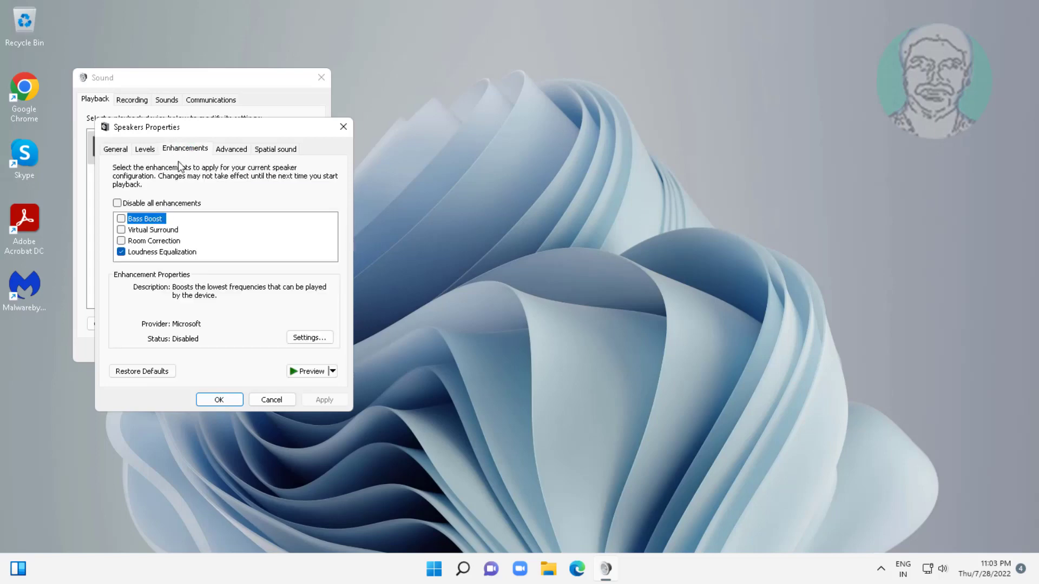
{"action": "left_click", "coordinate": [117, 204]}
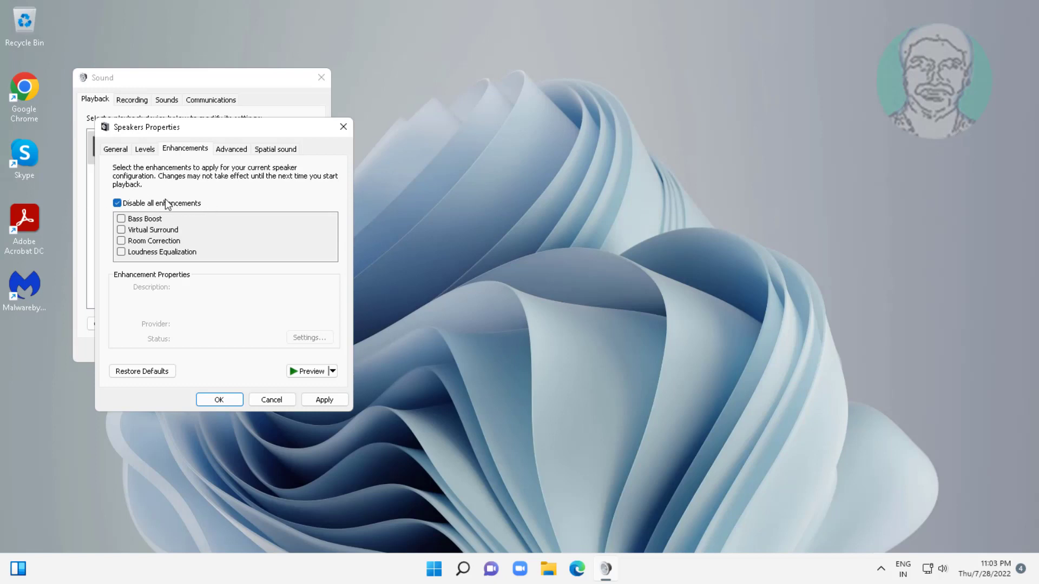
{"action": "left_click", "coordinate": [343, 399]}
Test-play the speakers at the current format, then at 16 bit 96000 Hz and 192000 Hz.
{"action": "left_click", "coordinate": [236, 150]}
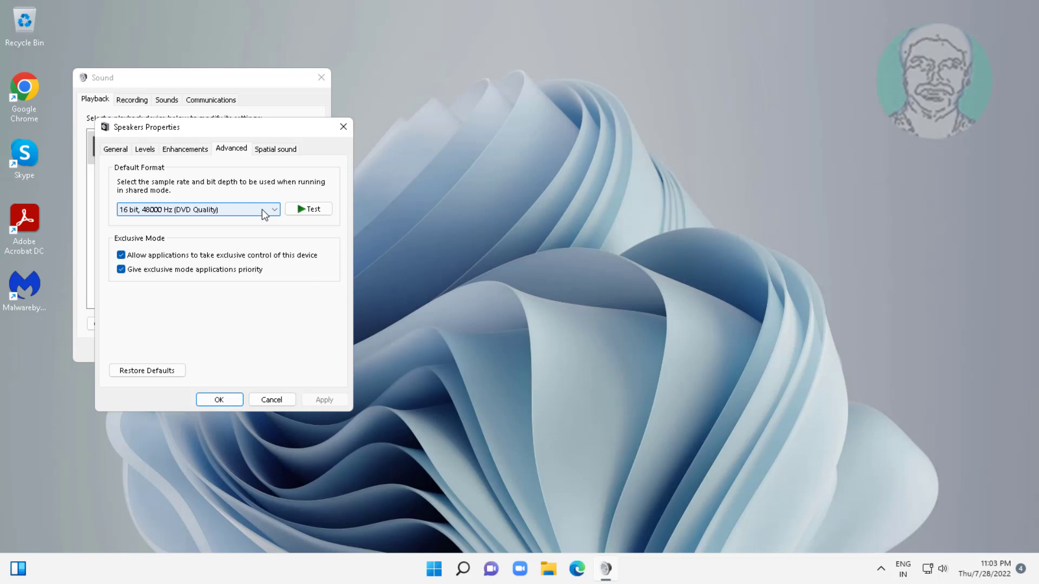
{"action": "left_click", "coordinate": [310, 210]}
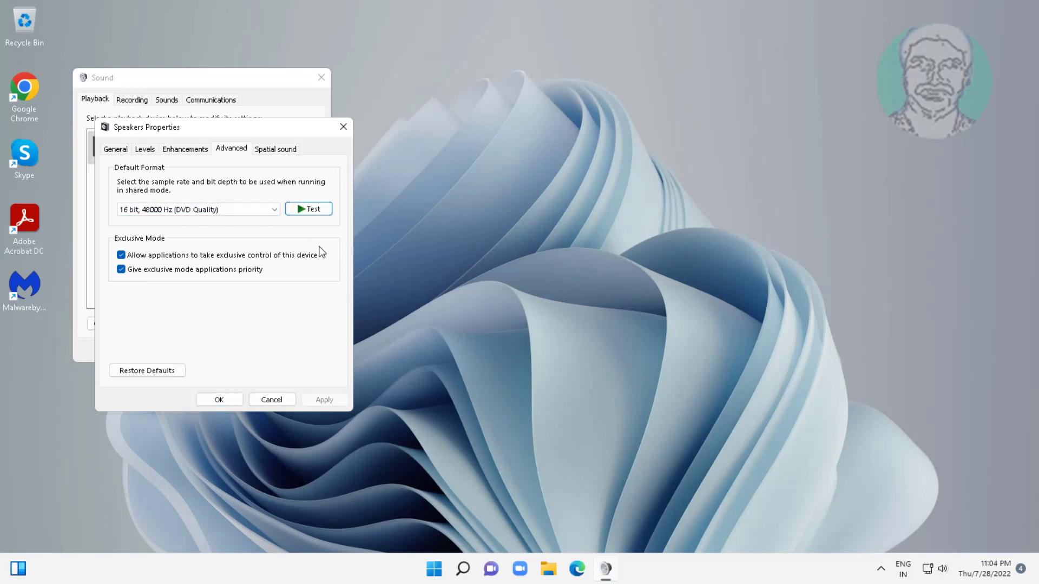
{"action": "left_click", "coordinate": [272, 209]}
{"action": "left_click", "coordinate": [187, 240]}
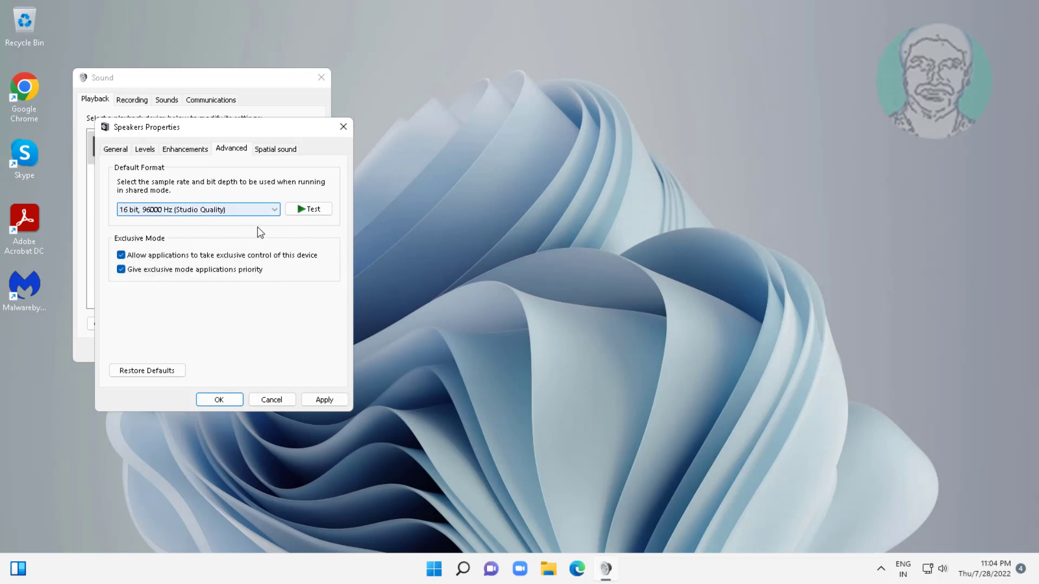
{"action": "left_click", "coordinate": [311, 211]}
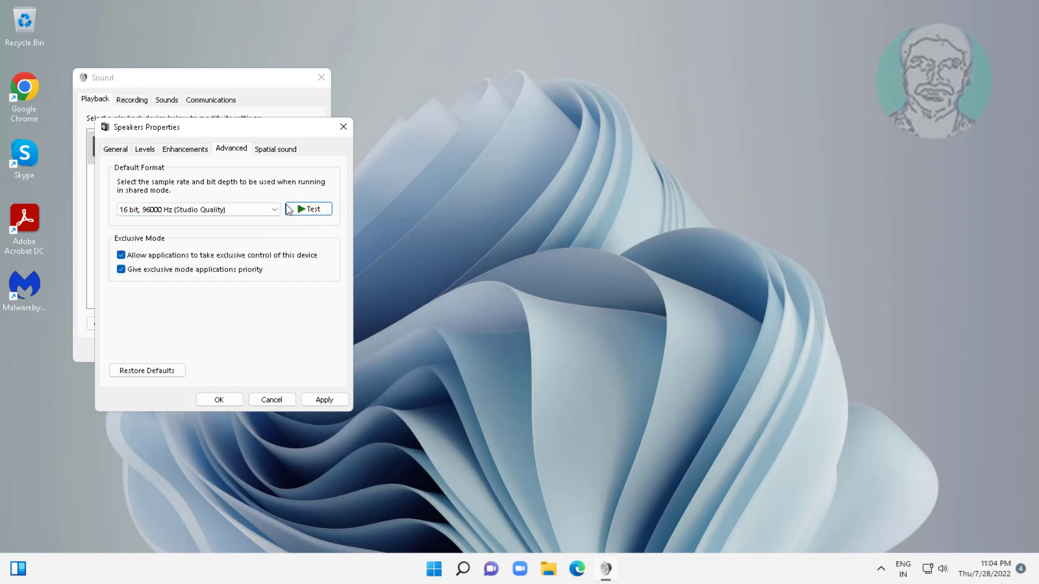
{"action": "left_click", "coordinate": [274, 209]}
{"action": "left_click", "coordinate": [195, 250]}
{"action": "left_click", "coordinate": [314, 210]}
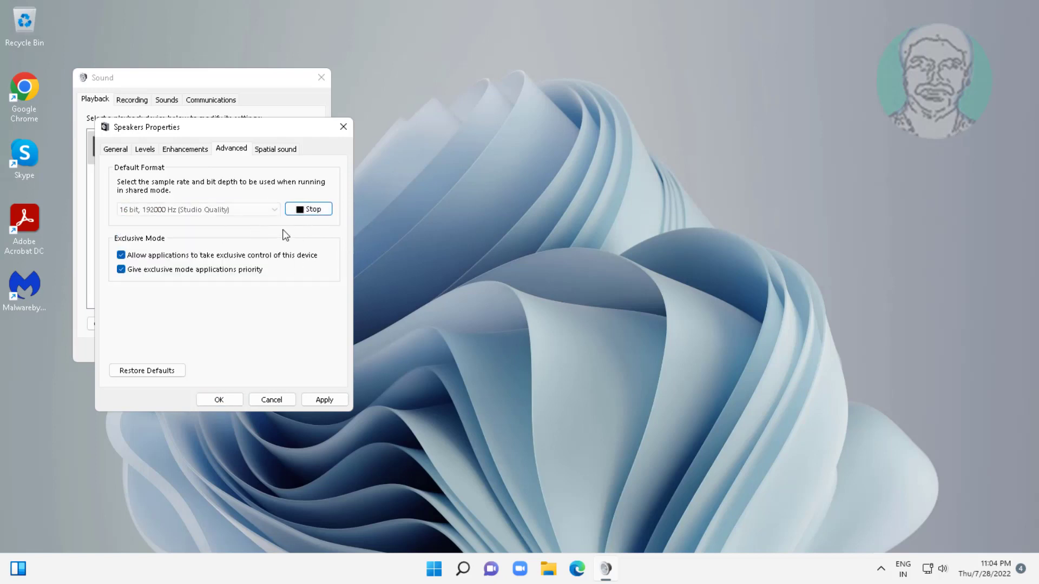
Set the format to 16 bit, 44100 Hz (CD Quality), disable exclusive control, and apply.
{"action": "left_click", "coordinate": [273, 210]}
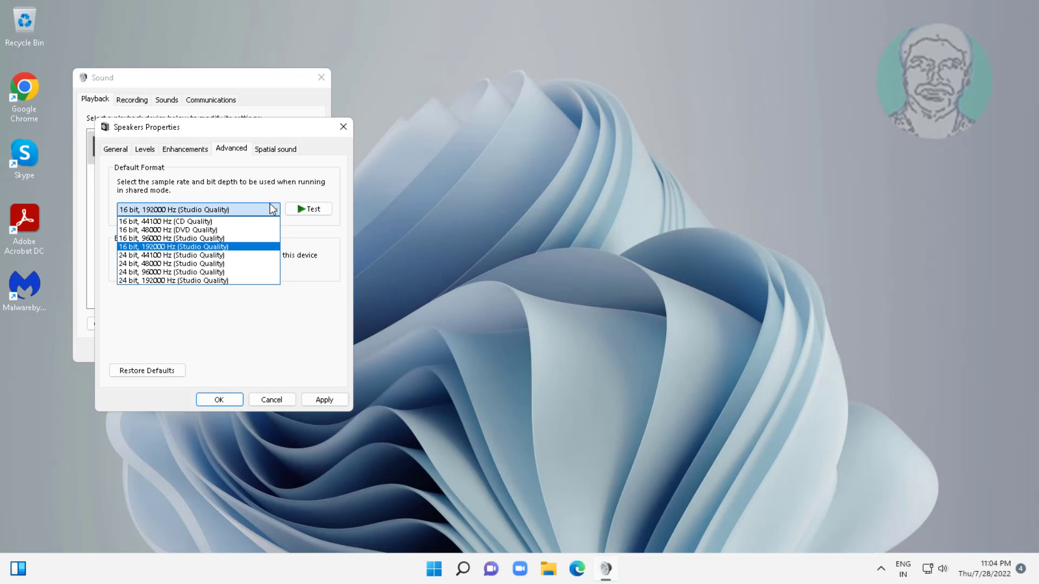
{"action": "left_click", "coordinate": [178, 222]}
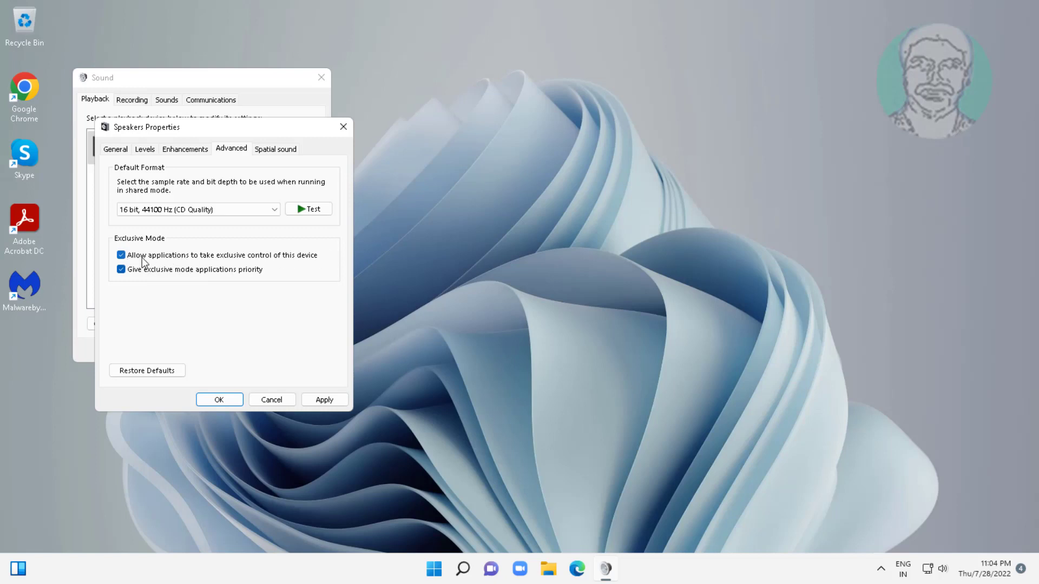
{"action": "left_click", "coordinate": [121, 257]}
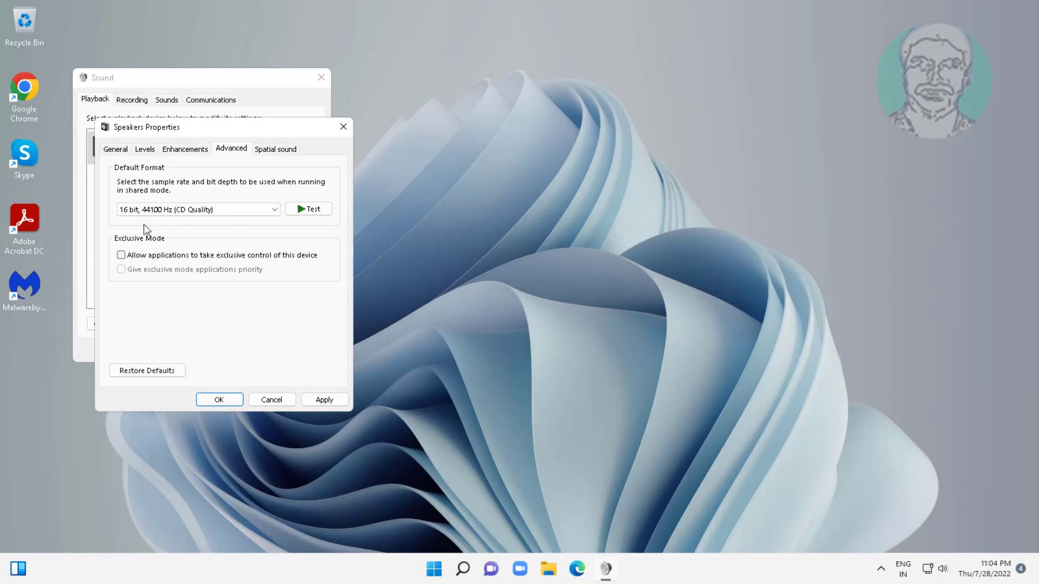
{"action": "left_click", "coordinate": [330, 405]}
Keep spatial sound Off, OK the speaker properties, check Communications, and close Sound.
{"action": "left_click", "coordinate": [269, 150]}
{"action": "left_click", "coordinate": [222, 211]}
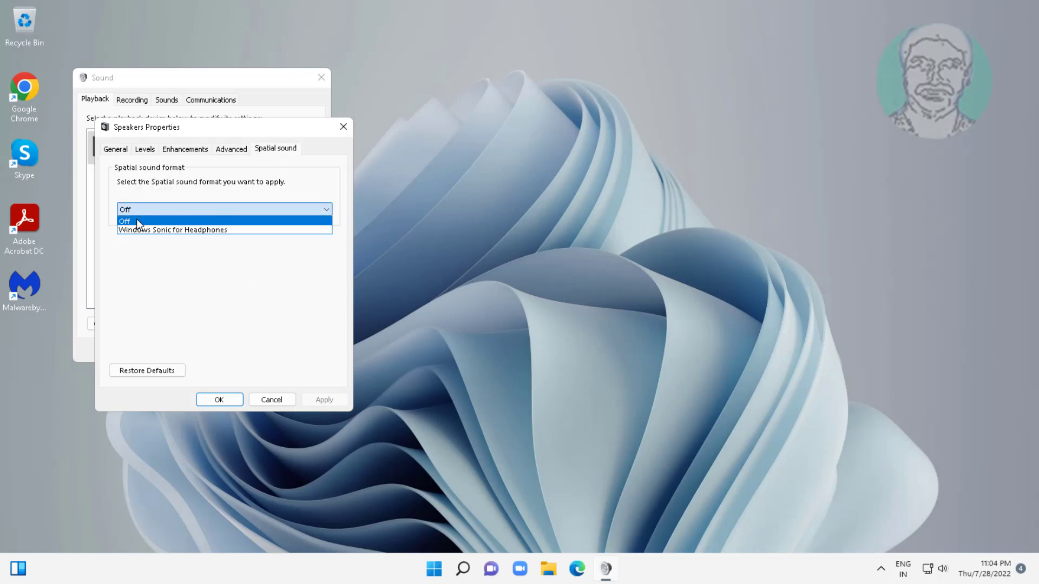
{"action": "left_click", "coordinate": [123, 220]}
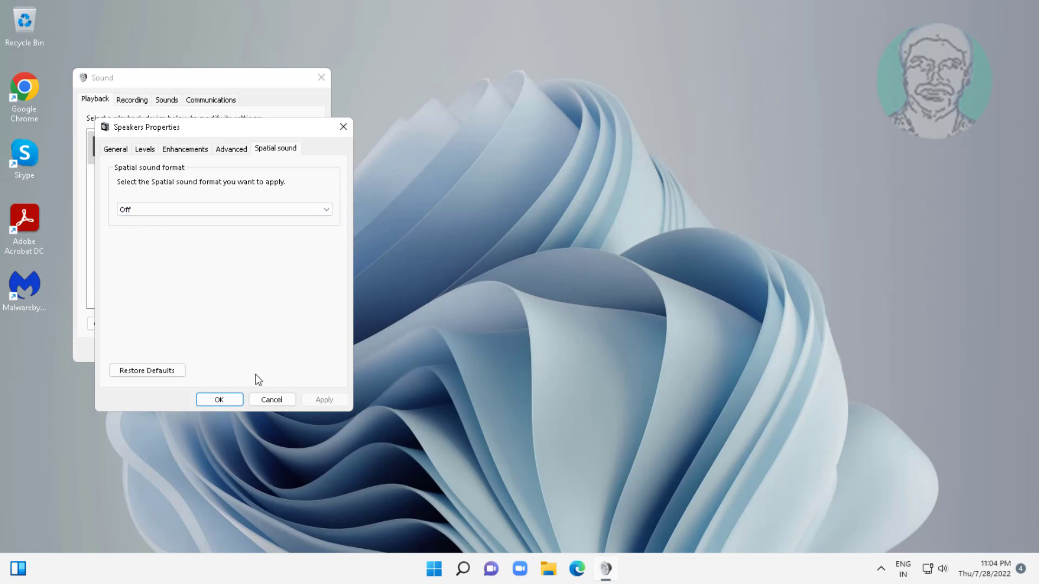
{"action": "left_click", "coordinate": [219, 400]}
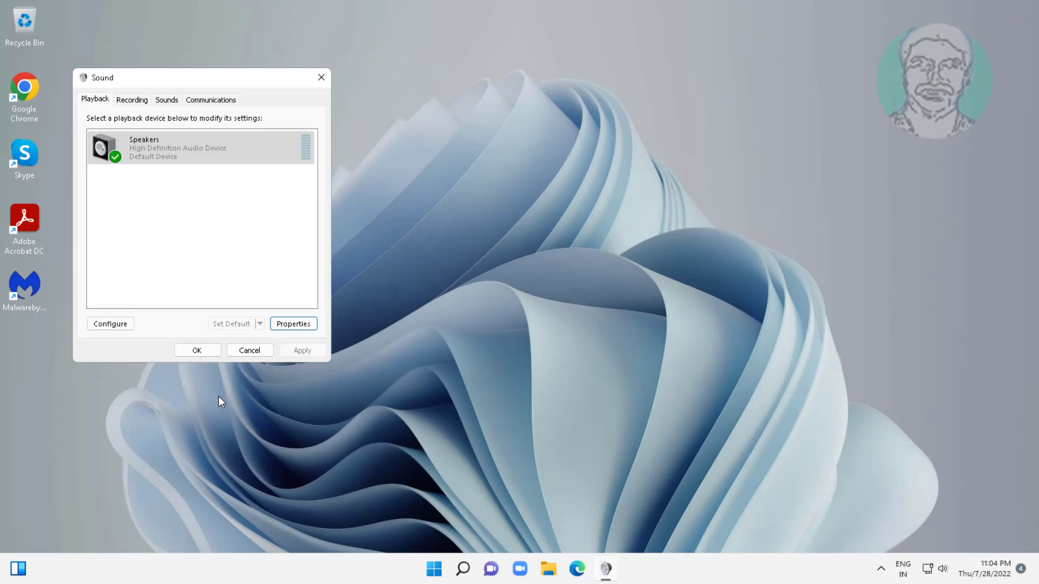
{"action": "left_click", "coordinate": [215, 101]}
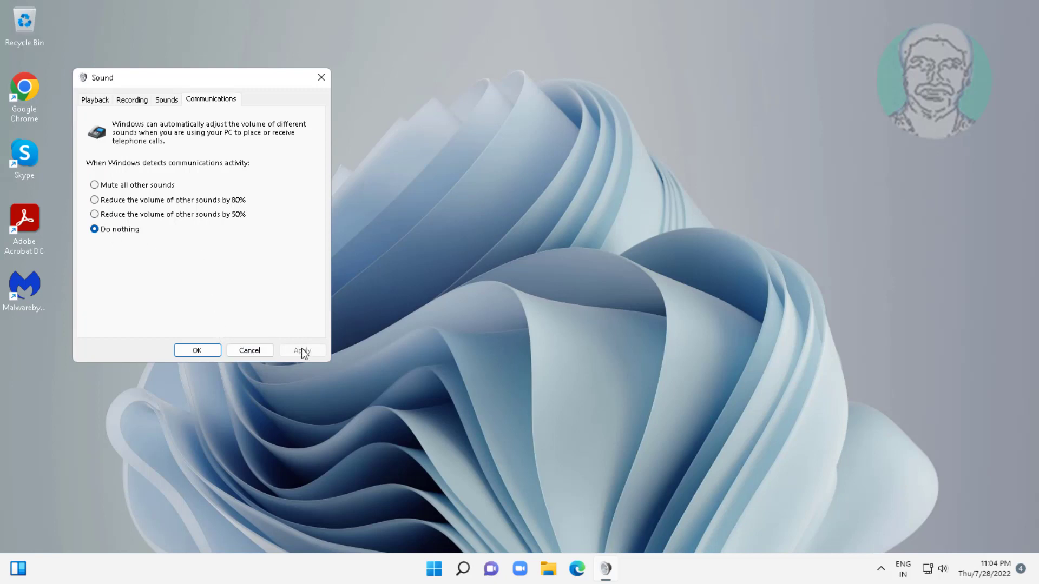
{"action": "left_click", "coordinate": [188, 351]}
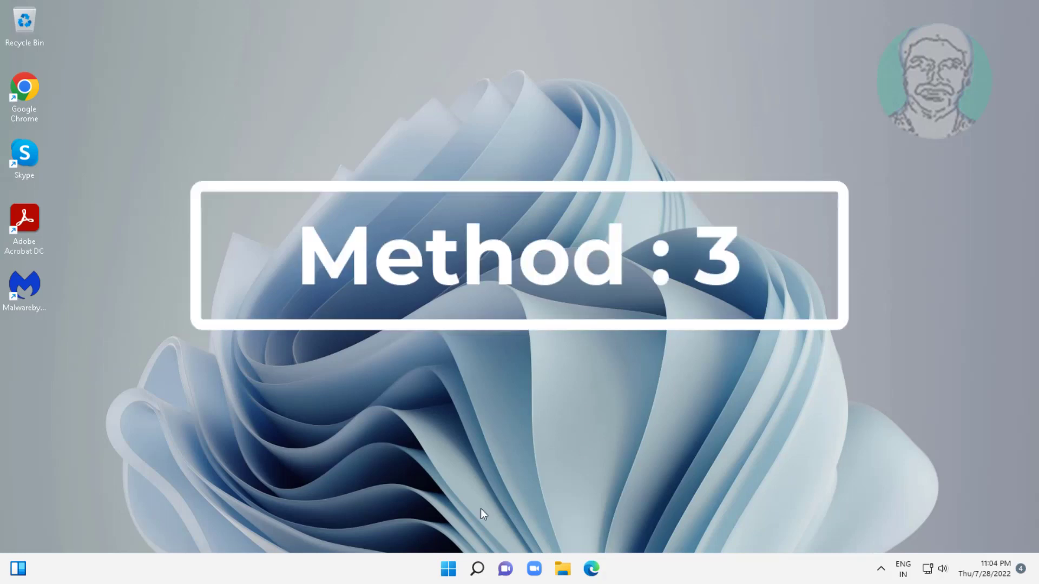
Launch Settings from Start and go to System > Troubleshoot > Other troubleshooters.
{"action": "left_click", "coordinate": [450, 569]}
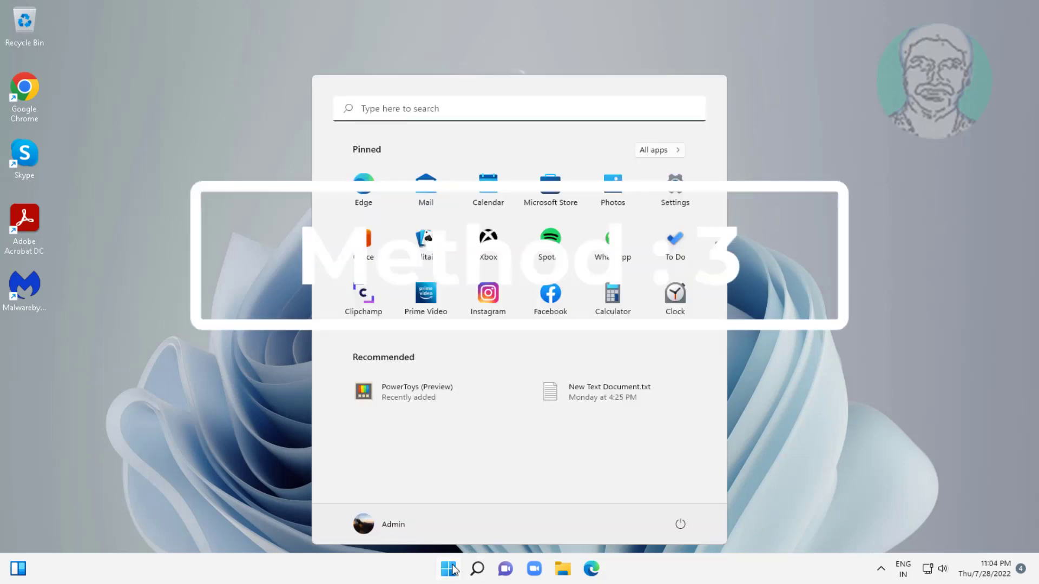
{"action": "left_click", "coordinate": [684, 201]}
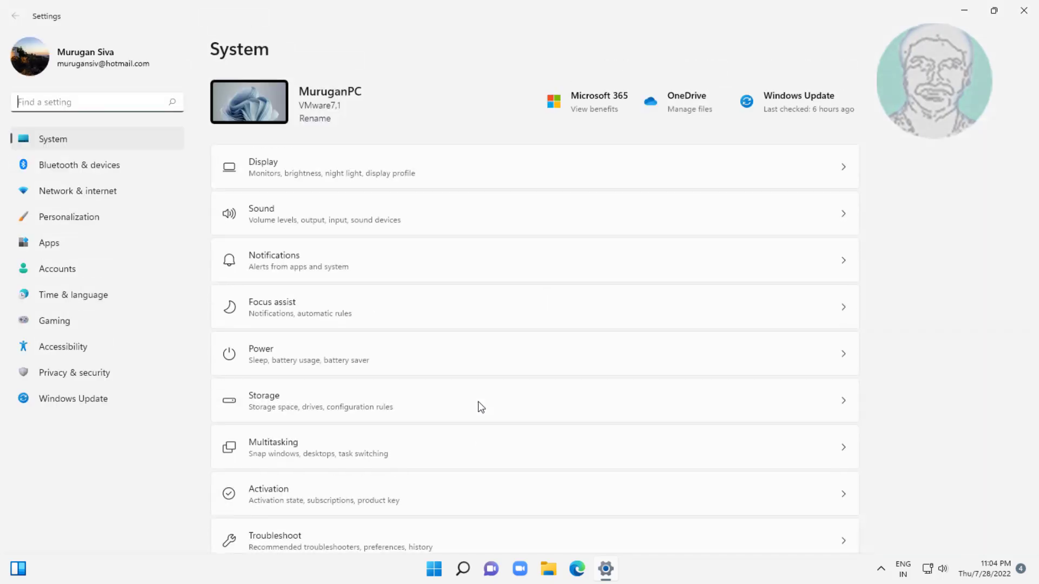
{"action": "scroll", "coordinate": [401, 363], "scroll_direction": "down", "scroll_amount": 5}
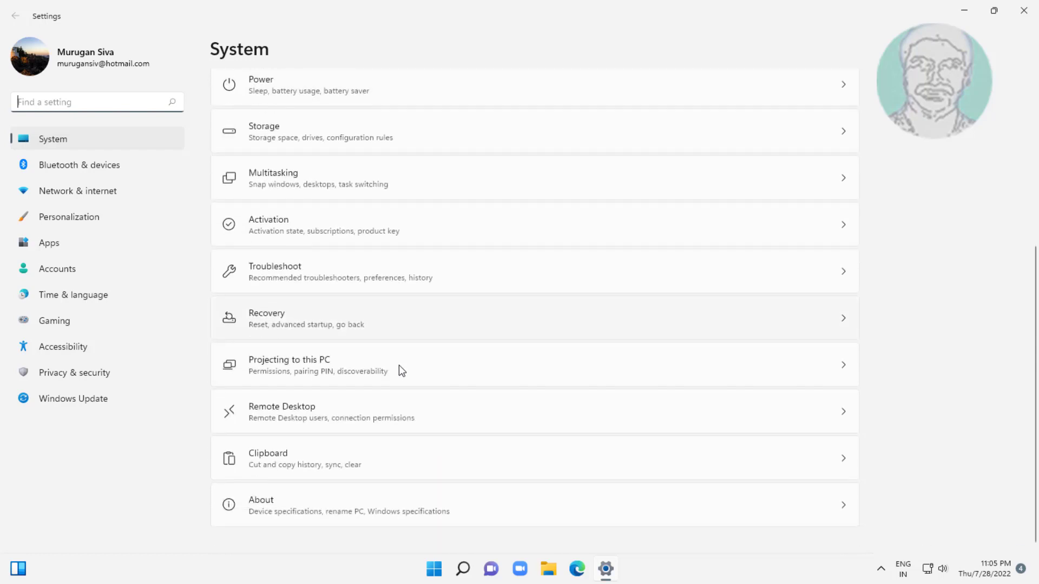
{"action": "left_click", "coordinate": [246, 278]}
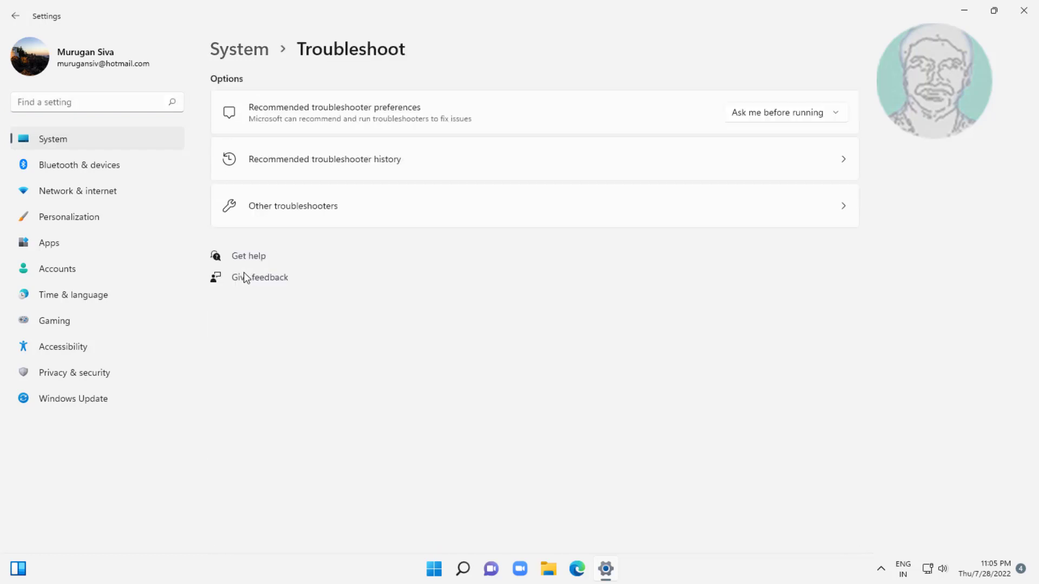
{"action": "left_click", "coordinate": [321, 204]}
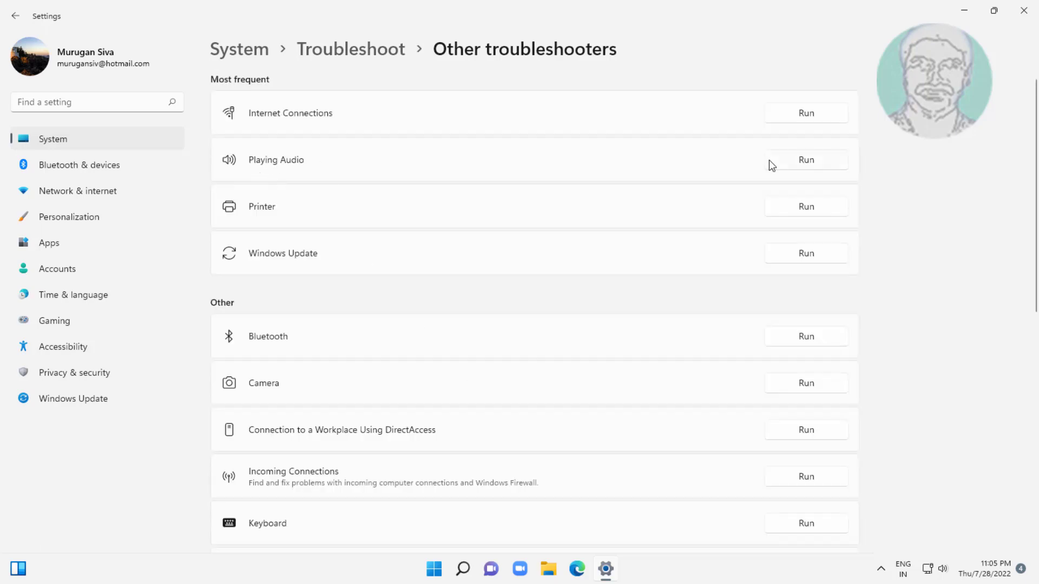
Run the Playing Audio troubleshooter, decline opening Audio Enhancements, and close it when finished.
{"action": "left_click", "coordinate": [805, 160]}
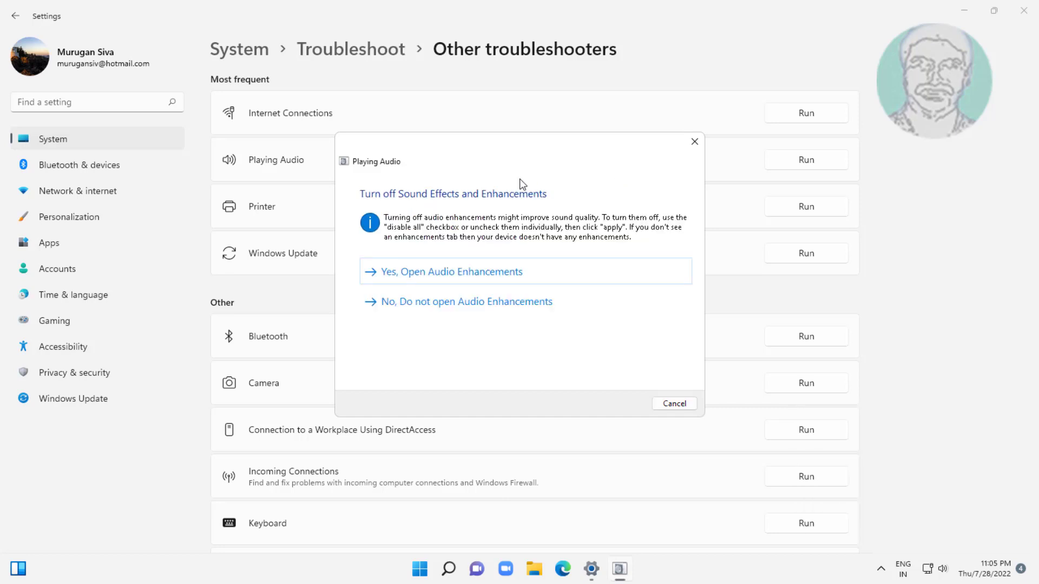
{"action": "left_click", "coordinate": [443, 310]}
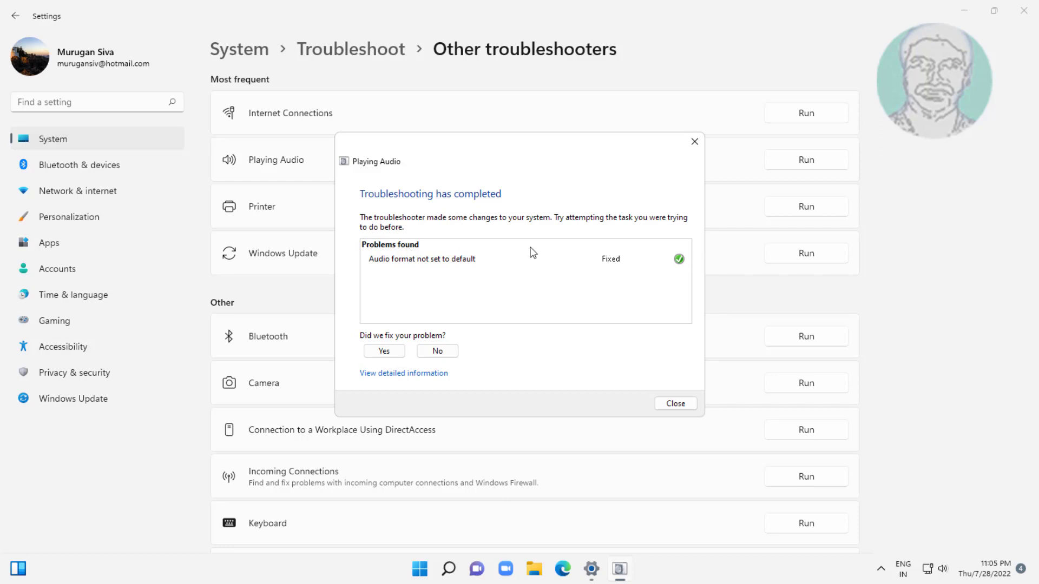
{"action": "left_click", "coordinate": [675, 404]}
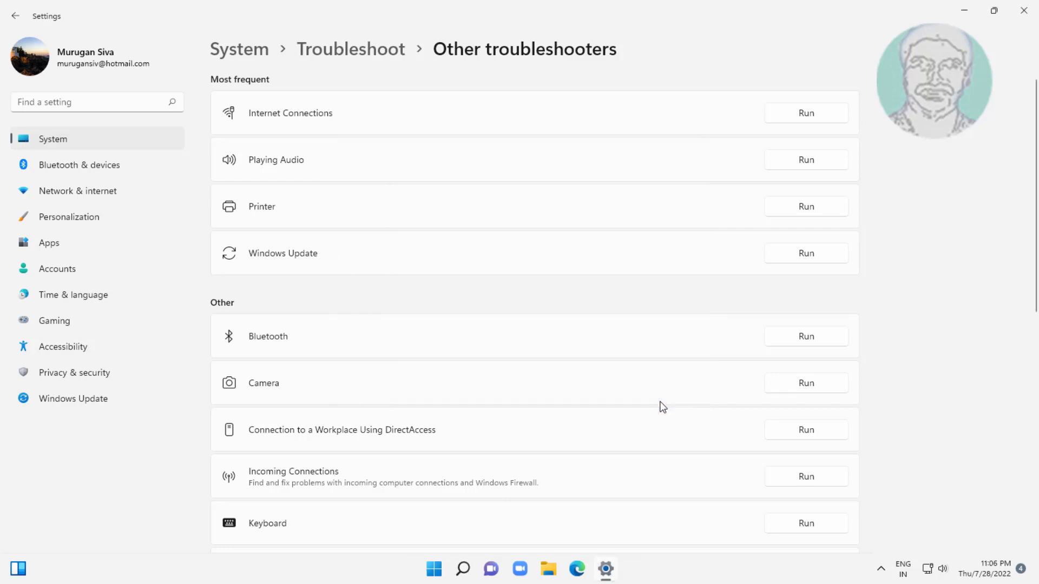
Close the Settings window to return to the desktop.
{"action": "left_click", "coordinate": [1023, 18]}
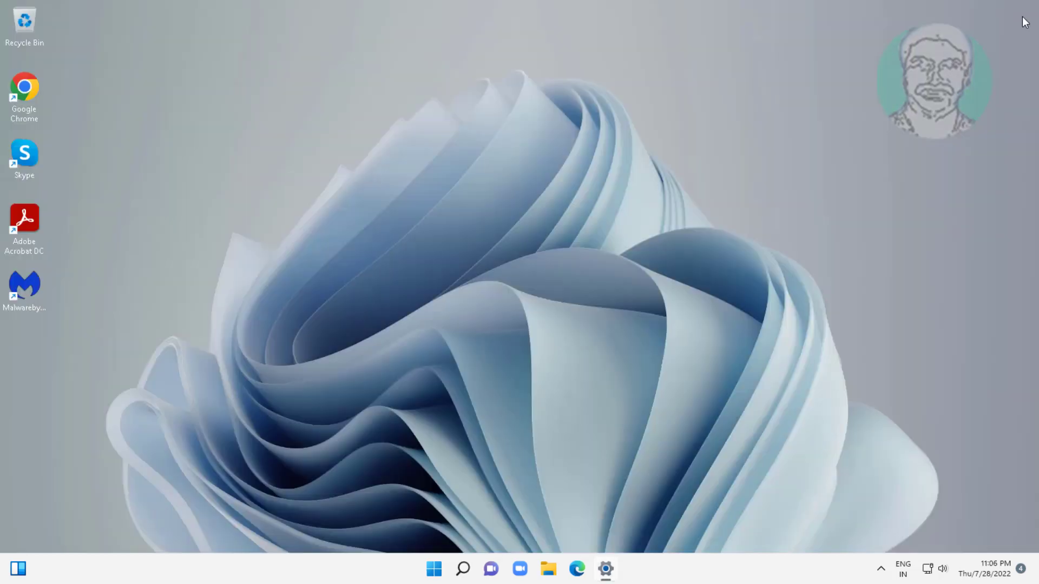